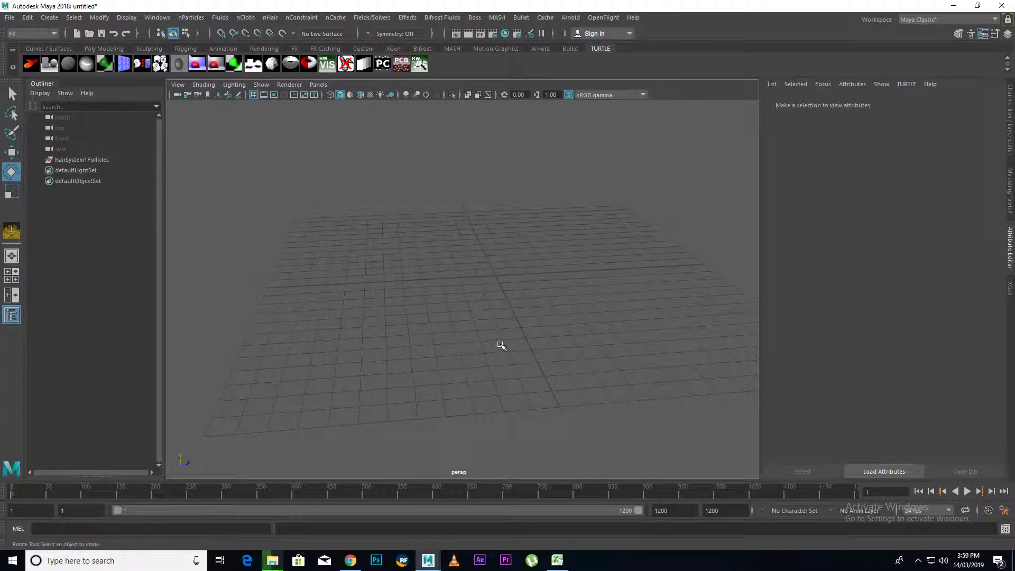
Maximize the front view and pick the EP Curve Tool from the Curves / Surfaces shelf.
{"action": "key", "text": "space"}
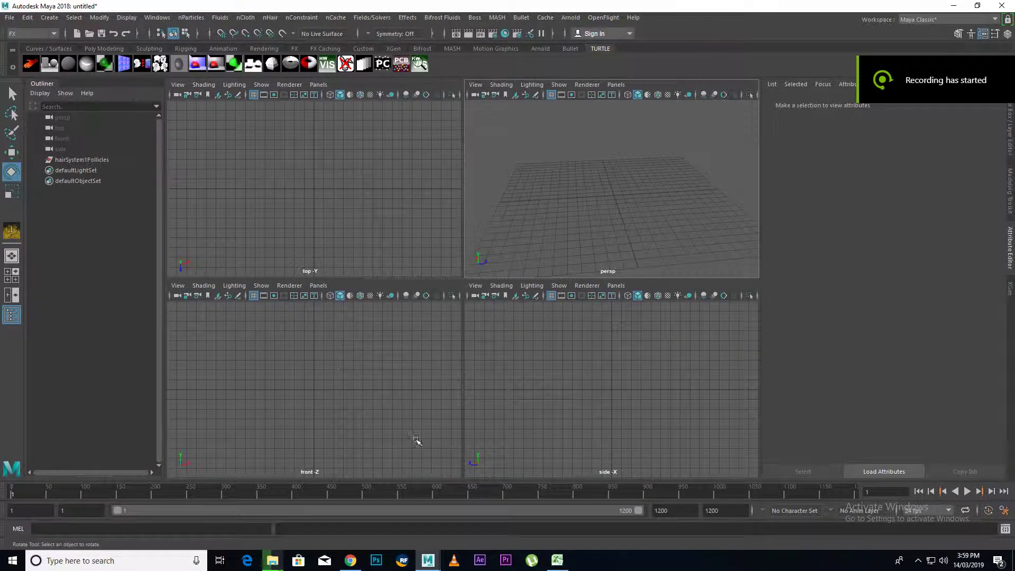
{"action": "key", "text": "space"}
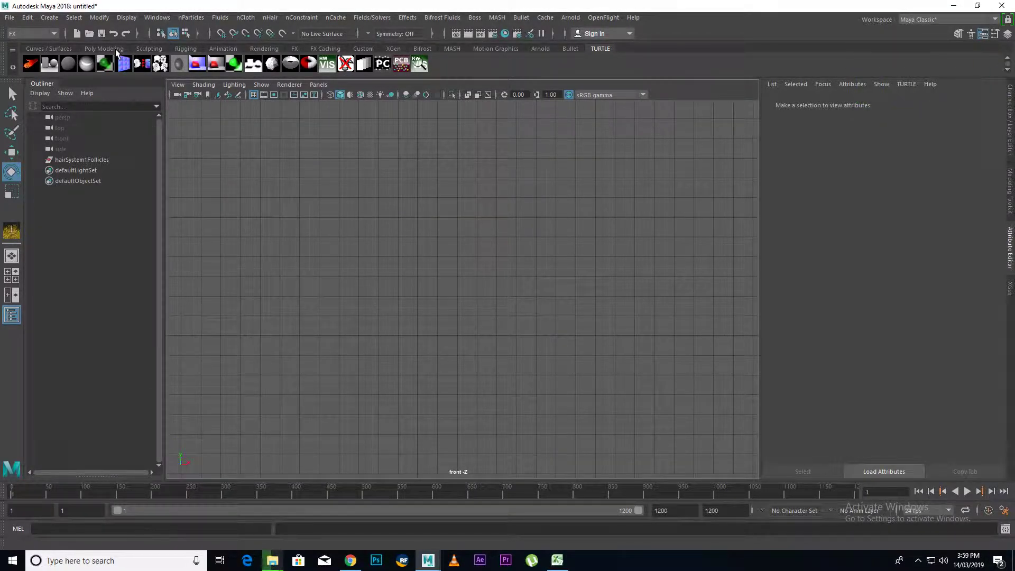
{"action": "left_click", "coordinate": [48, 49]}
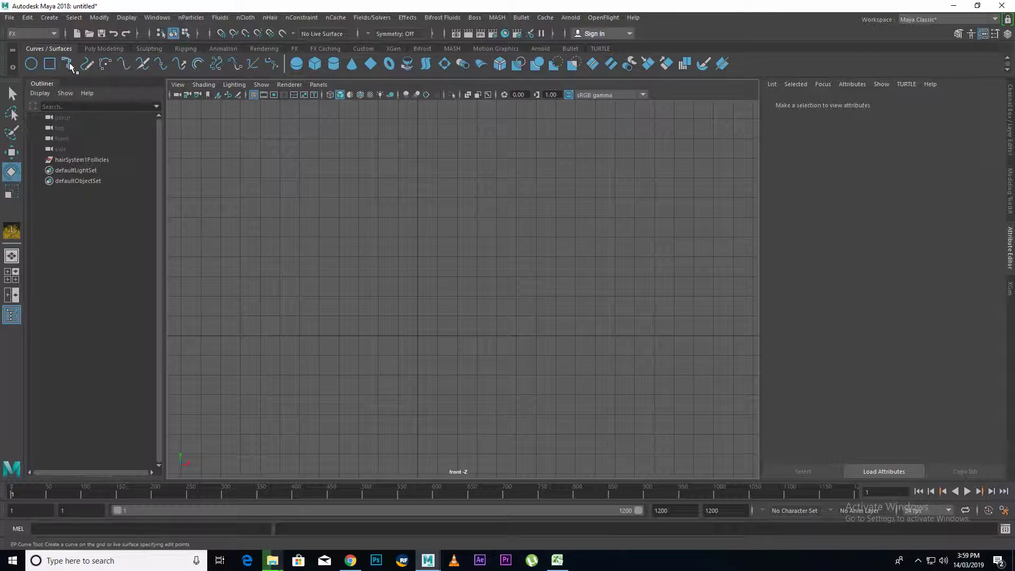
{"action": "left_click", "coordinate": [69, 64]}
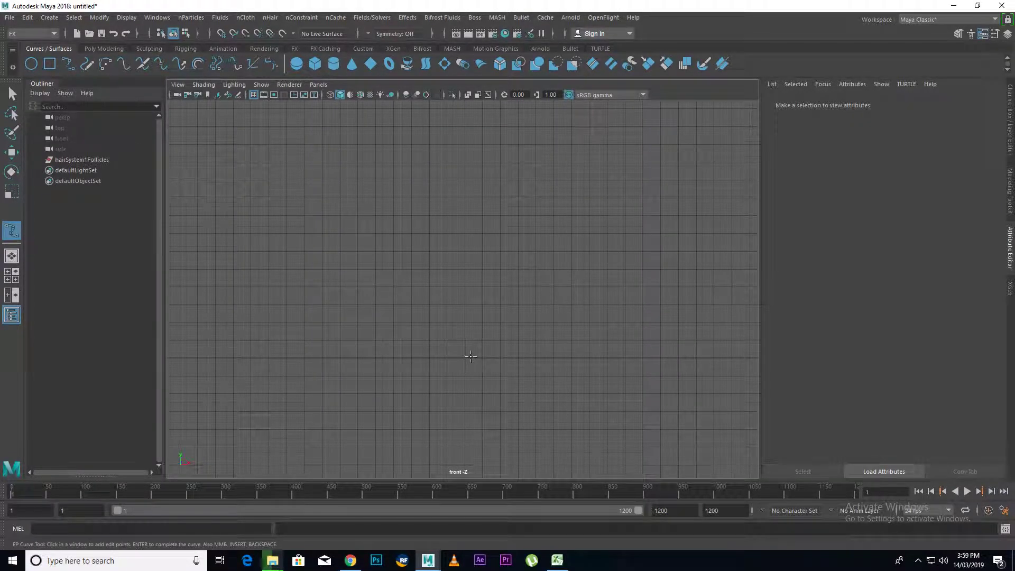
Place edit points upward in a wavy S path and finish curve1.
{"action": "left_click", "coordinate": [471, 356]}
{"action": "left_click", "coordinate": [417, 239]}
{"action": "left_click", "coordinate": [442, 204]}
{"action": "left_click", "coordinate": [459, 187]}
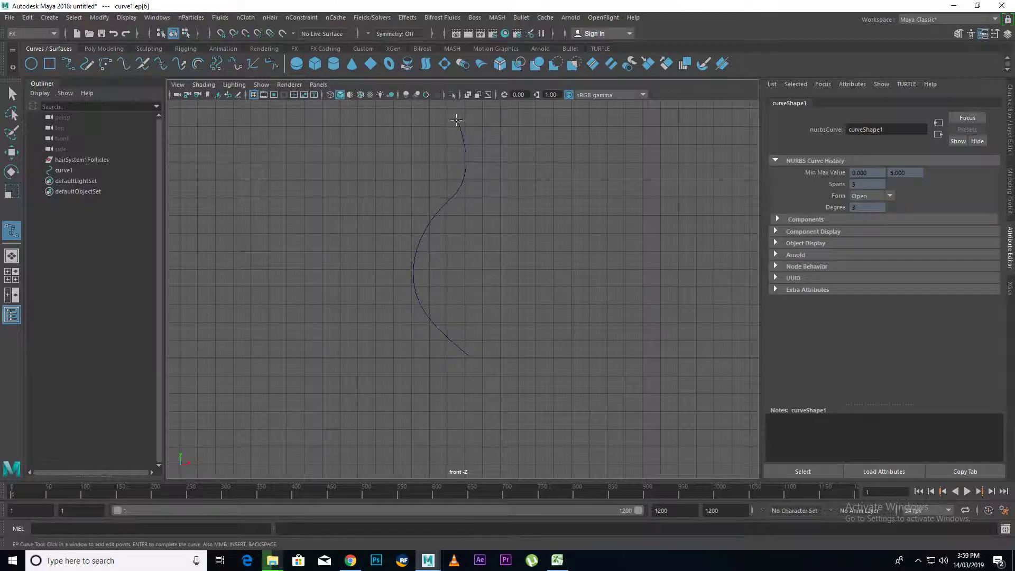
{"action": "key", "text": "space"}
{"action": "left_click", "coordinate": [428, 222]}
{"action": "left_click", "coordinate": [406, 170]}
{"action": "left_click", "coordinate": [468, 133]}
{"action": "left_click", "coordinate": [517, 121]}
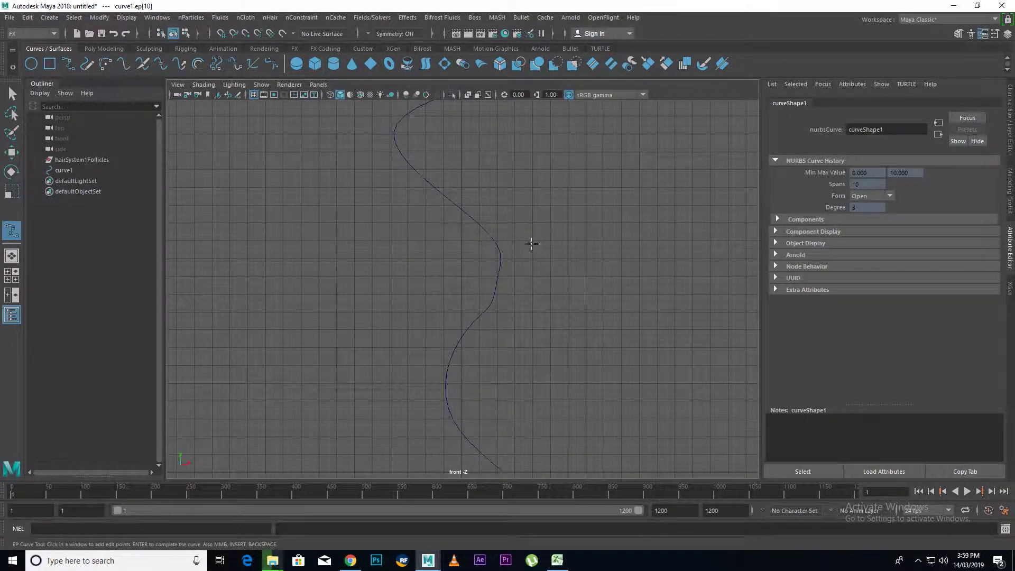
{"action": "key", "text": "Return"}
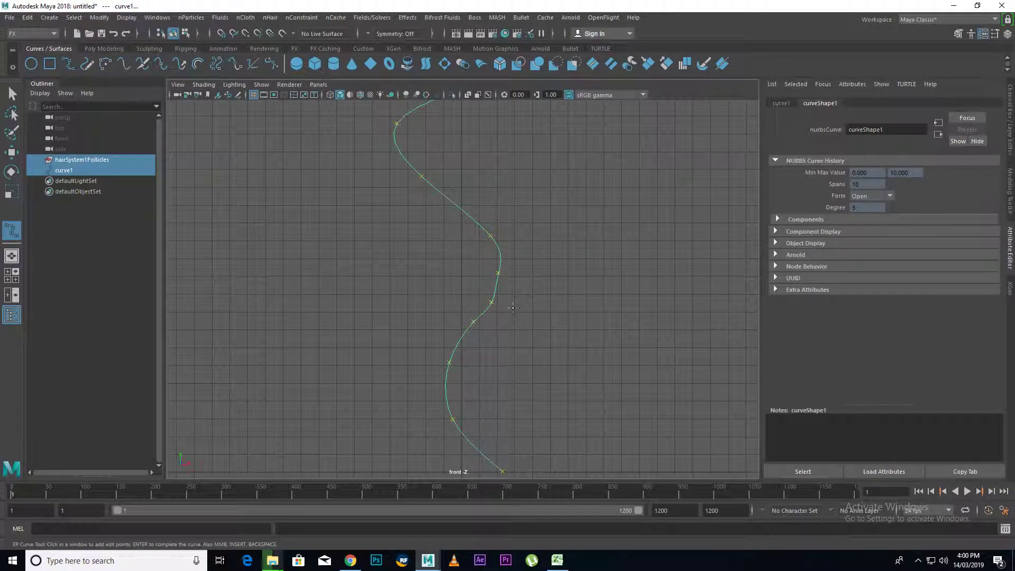
In Control Vertex mode, move the middle CVs to even out curve1's bends.
{"action": "key", "text": "w"}
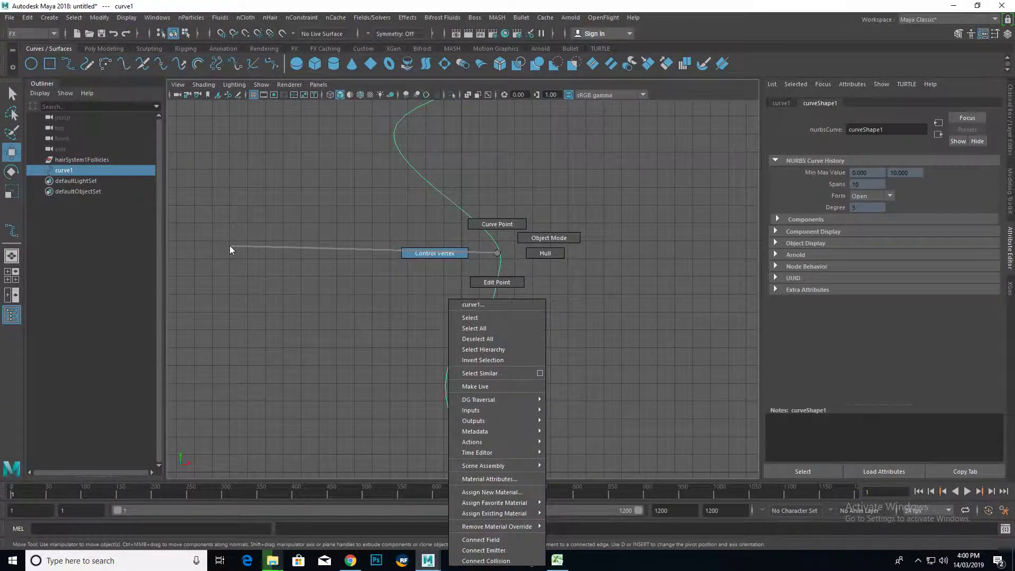
{"action": "right_click_drag", "start_coordinate": [497, 288], "coordinate": [231, 249]}
{"action": "left_click_drag", "start_coordinate": [509, 269], "coordinate": [483, 287]}
{"action": "left_click_drag", "start_coordinate": [550, 274], "coordinate": [566, 274]}
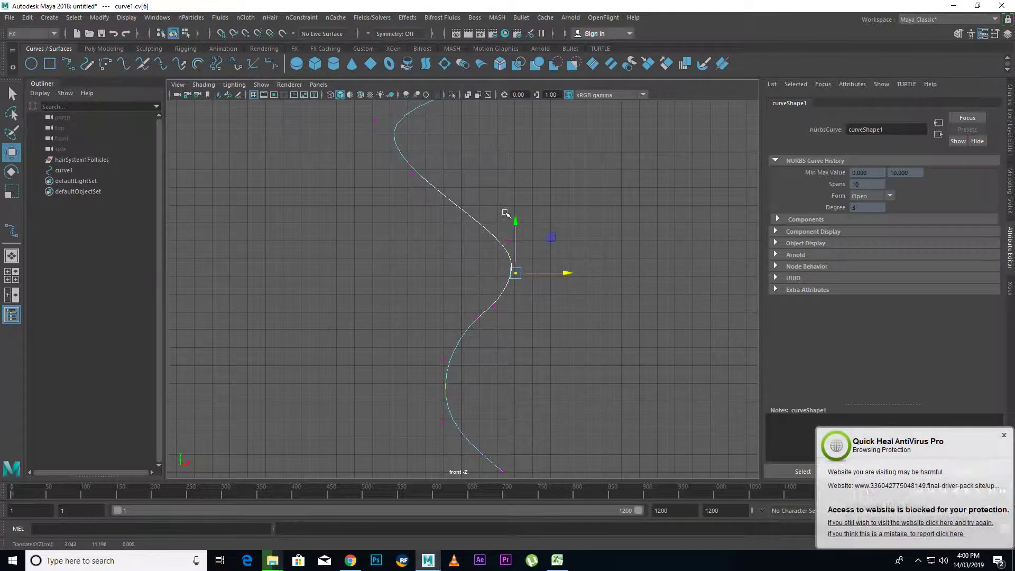
{"action": "left_click", "coordinate": [508, 242]}
{"action": "left_click_drag", "start_coordinate": [508, 207], "coordinate": [508, 186]}
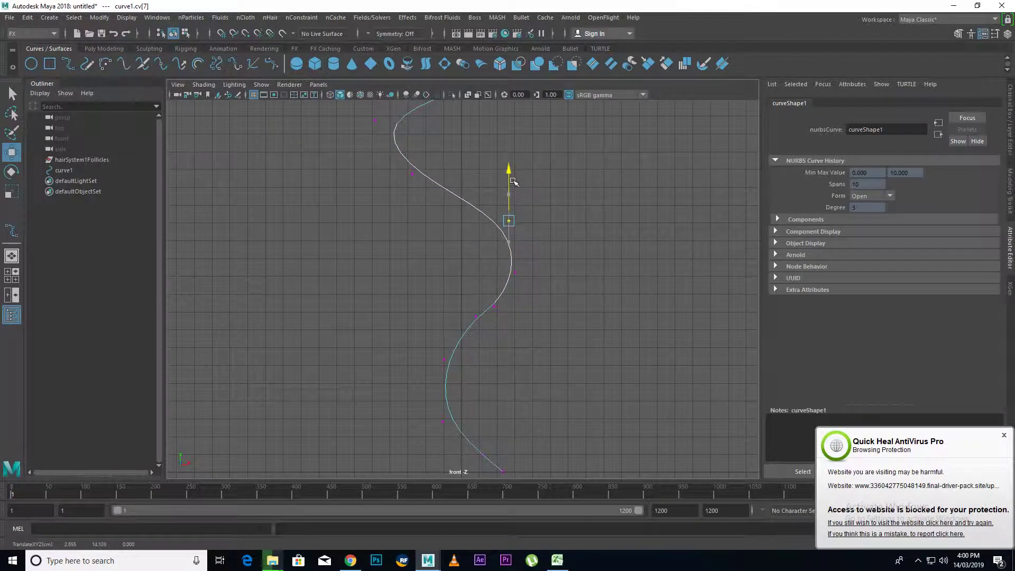
{"action": "left_click_drag", "start_coordinate": [477, 300], "coordinate": [518, 324]}
{"action": "mouse_move", "coordinate": [495, 255]}
{"action": "left_mouse_down"}
{"action": "mouse_move", "coordinate": [494, 270]}
{"action": "mouse_move", "coordinate": [450, 321]}
{"action": "left_mouse_up"}
{"action": "left_click", "coordinate": [477, 316]}
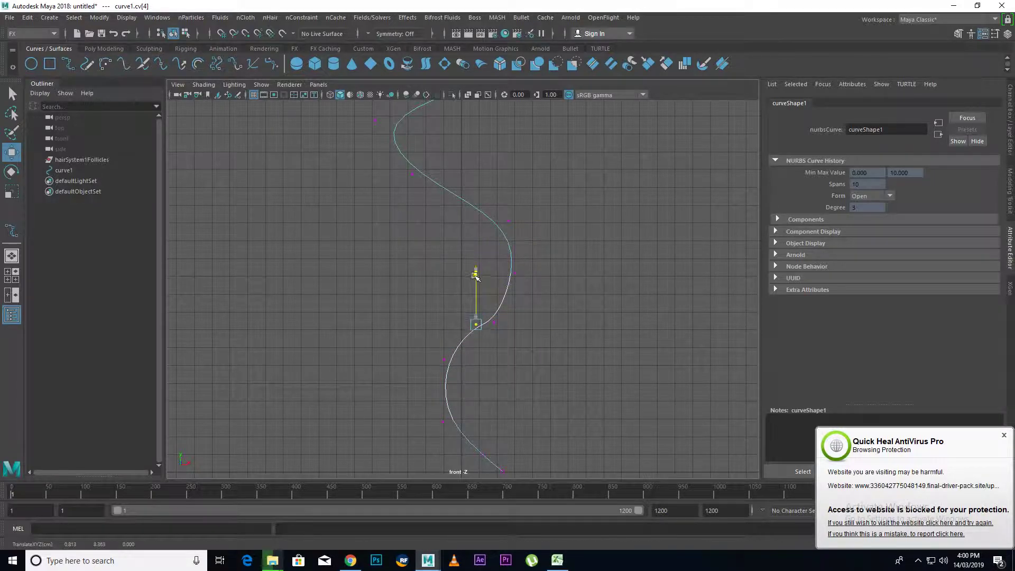
Adjust the upper CVs, raise the top end, and nudge the bottom end of curve1.
{"action": "scroll", "coordinate": [453, 351], "scroll_direction": "down", "scroll_amount": 1}
{"action": "scroll", "coordinate": [407, 241], "scroll_direction": "down", "scroll_amount": 1}
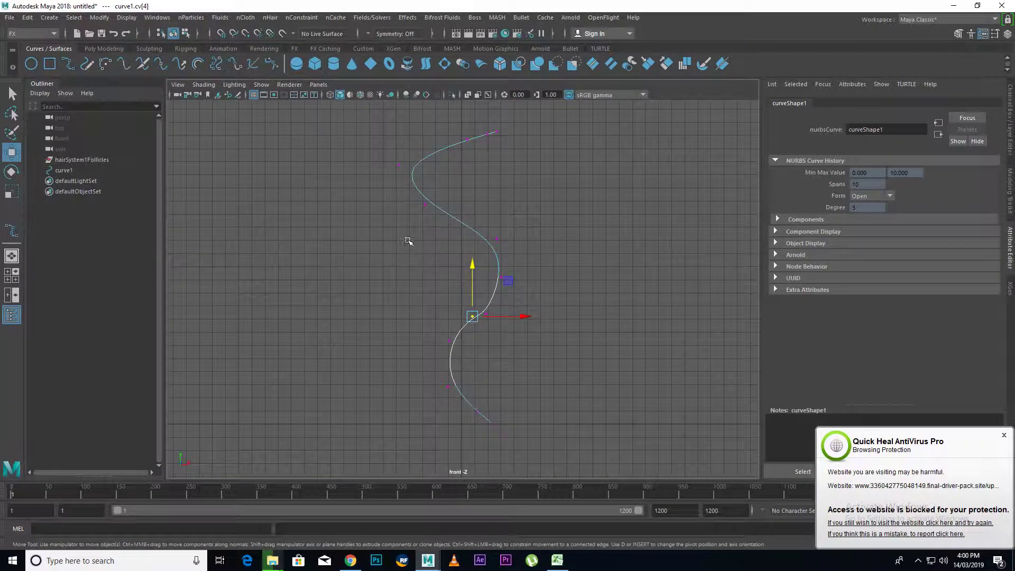
{"action": "left_click", "coordinate": [415, 154]}
{"action": "mouse_move", "coordinate": [452, 162]}
{"action": "left_mouse_down"}
{"action": "mouse_move", "coordinate": [476, 164]}
{"action": "mouse_move", "coordinate": [415, 223]}
{"action": "left_mouse_up"}
{"action": "left_click_drag", "start_coordinate": [474, 205], "coordinate": [483, 205]}
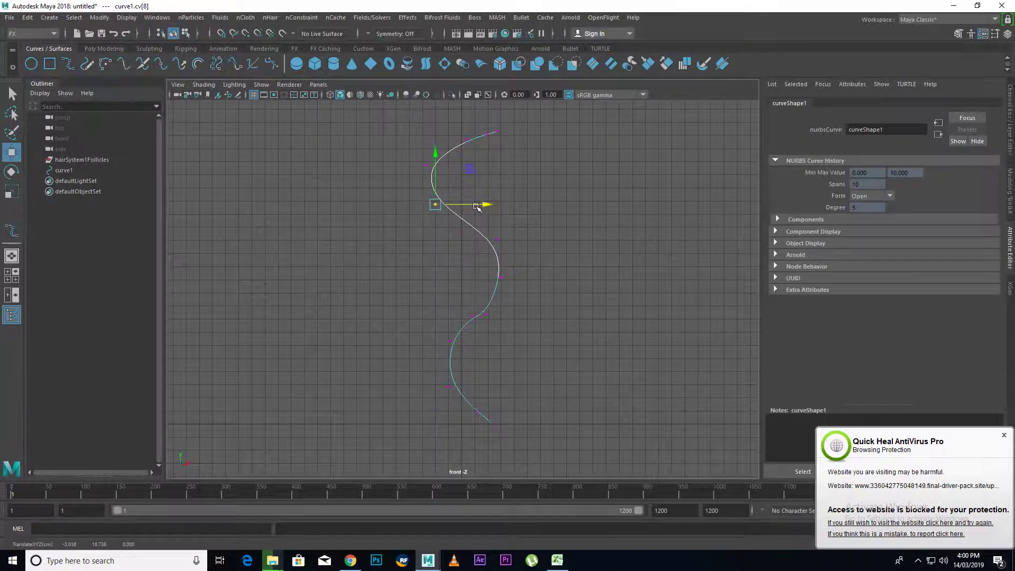
{"action": "left_click_drag", "start_coordinate": [436, 158], "coordinate": [436, 176]}
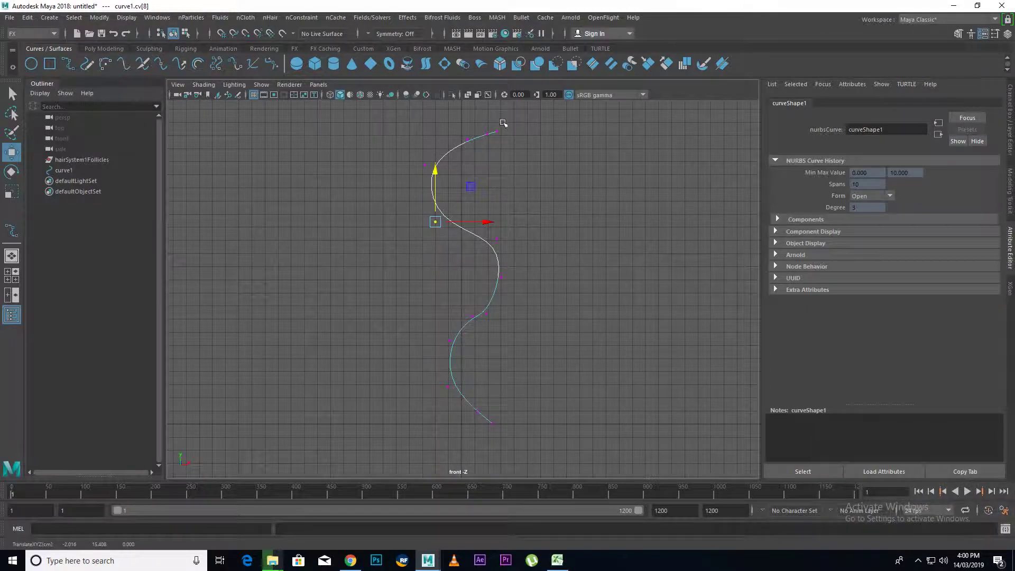
{"action": "left_click", "coordinate": [505, 156]}
{"action": "left_click", "coordinate": [497, 131]}
{"action": "left_click_drag", "start_coordinate": [499, 129], "coordinate": [502, 112]}
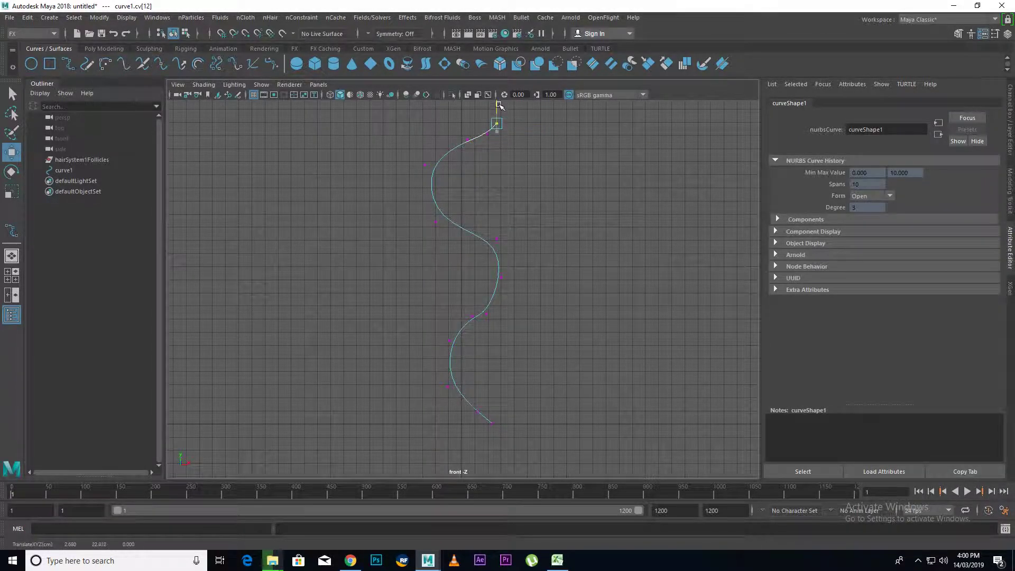
{"action": "mouse_move", "coordinate": [488, 408]}
{"action": "left_mouse_down"}
{"action": "mouse_move", "coordinate": [504, 447]}
{"action": "mouse_move", "coordinate": [527, 423]}
{"action": "left_mouse_up"}
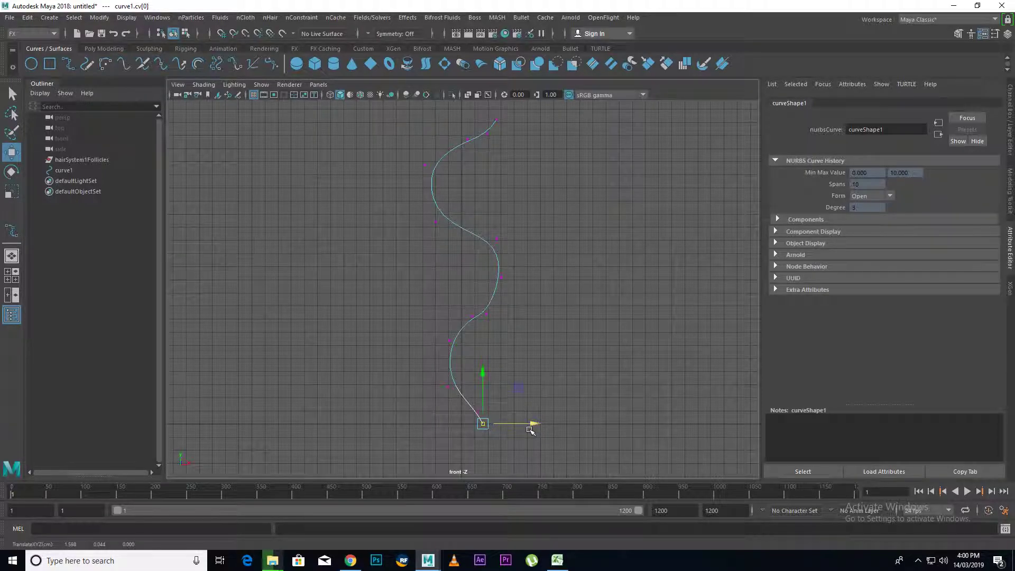
{"action": "left_click_drag", "start_coordinate": [482, 376], "coordinate": [482, 384]}
Show curve1 in the perspective view, back in object mode with the curve selected.
{"action": "key", "text": "space"}
{"action": "key", "text": "space"}
{"action": "mouse_move", "coordinate": [528, 267]}
{"action": "left_mouse_down", "text": "alt"}
{"action": "mouse_move", "coordinate": [437, 270]}
{"action": "mouse_move", "coordinate": [487, 274]}
{"action": "mouse_move", "coordinate": [413, 290]}
{"action": "mouse_move", "coordinate": [415, 347]}
{"action": "left_mouse_up", "text": "alt"}
{"action": "key", "text": "F8"}
{"action": "left_click", "coordinate": [442, 318]}
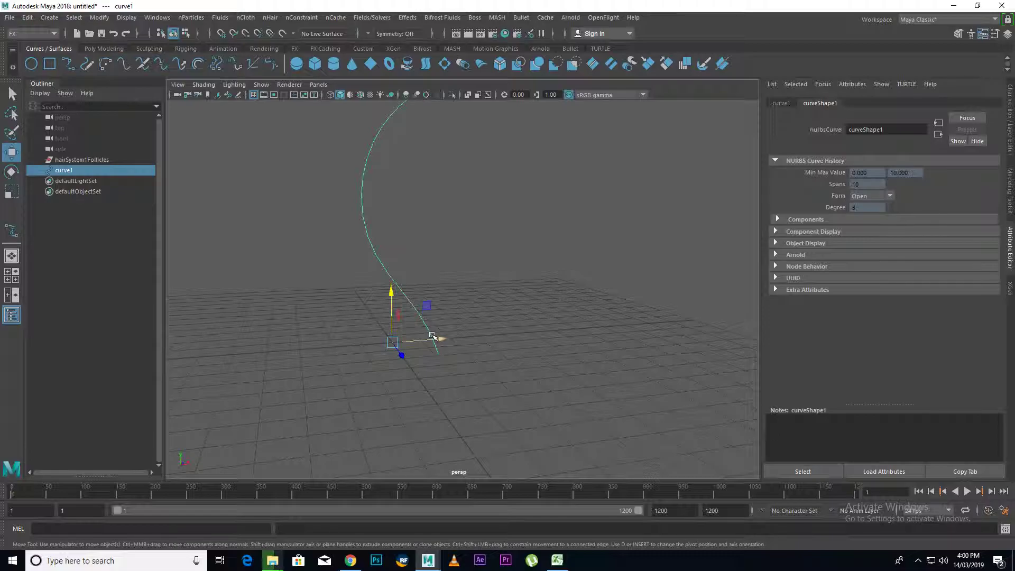
{"action": "left_click", "coordinate": [116, 48]}
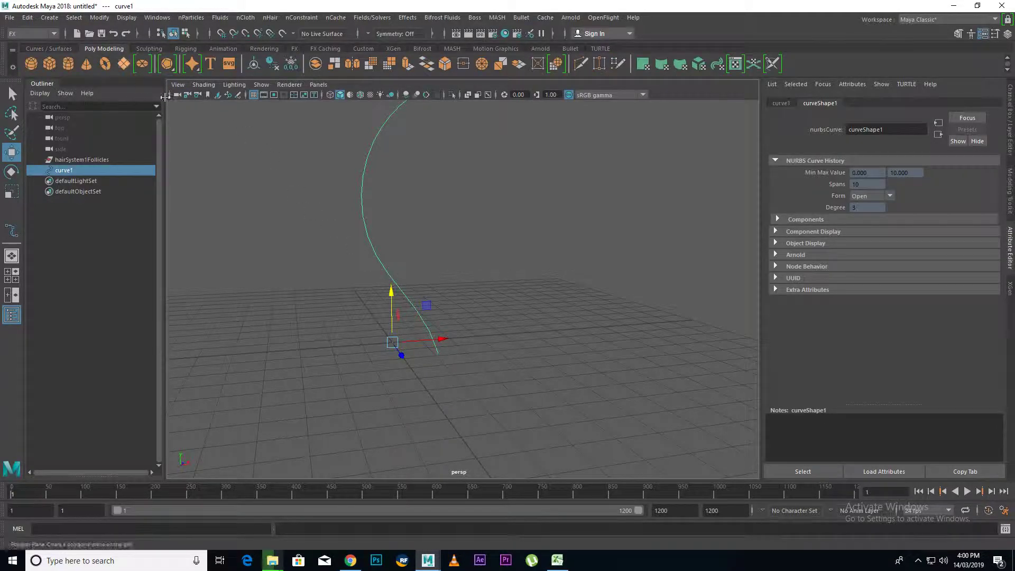
Create a polygon cylinder and scale it into a small flat disc.
{"action": "left_click", "coordinate": [68, 64]}
{"action": "mouse_move", "coordinate": [483, 344]}
{"action": "left_mouse_down", "text": "alt"}
{"action": "mouse_move", "coordinate": [516, 413]}
{"action": "mouse_move", "coordinate": [471, 390]}
{"action": "left_mouse_up", "text": "alt"}
{"action": "key", "text": "r"}
{"action": "mouse_move", "coordinate": [403, 339]}
{"action": "right_mouse_down", "text": "alt"}
{"action": "mouse_move", "coordinate": [453, 332]}
{"action": "mouse_move", "coordinate": [397, 341]}
{"action": "right_mouse_up", "text": "alt"}
{"action": "mouse_move", "coordinate": [397, 341]}
{"action": "left_mouse_down"}
{"action": "mouse_move", "coordinate": [402, 353]}
{"action": "mouse_move", "coordinate": [475, 302]}
{"action": "left_mouse_up"}
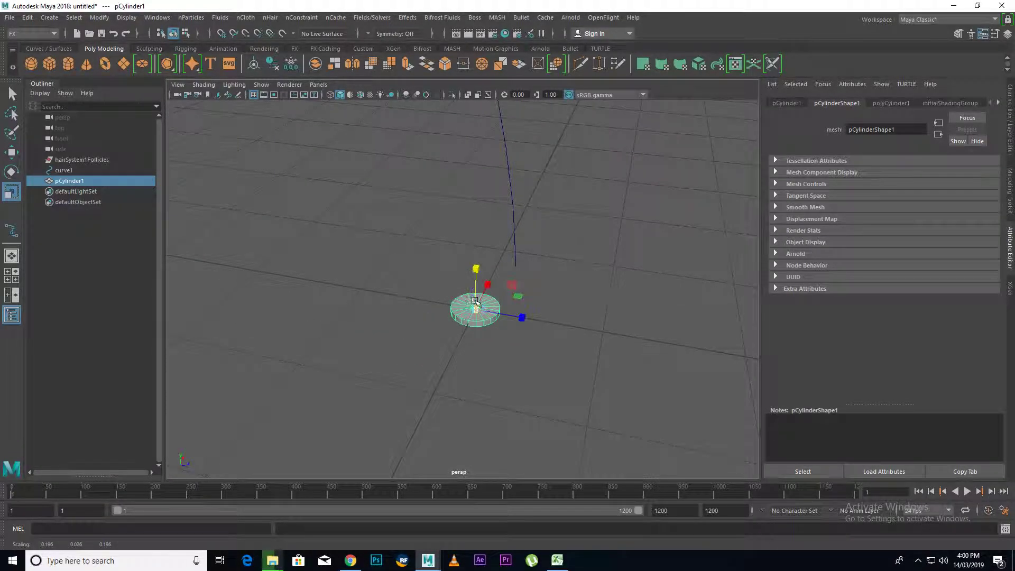
Duplicate the disc and place the copy right beside the original.
{"action": "key", "text": "w"}
{"action": "middle_click_drag", "start_coordinate": [446, 338], "coordinate": [483, 328], "text": "alt"}
{"action": "key", "text": "ctrl+d"}
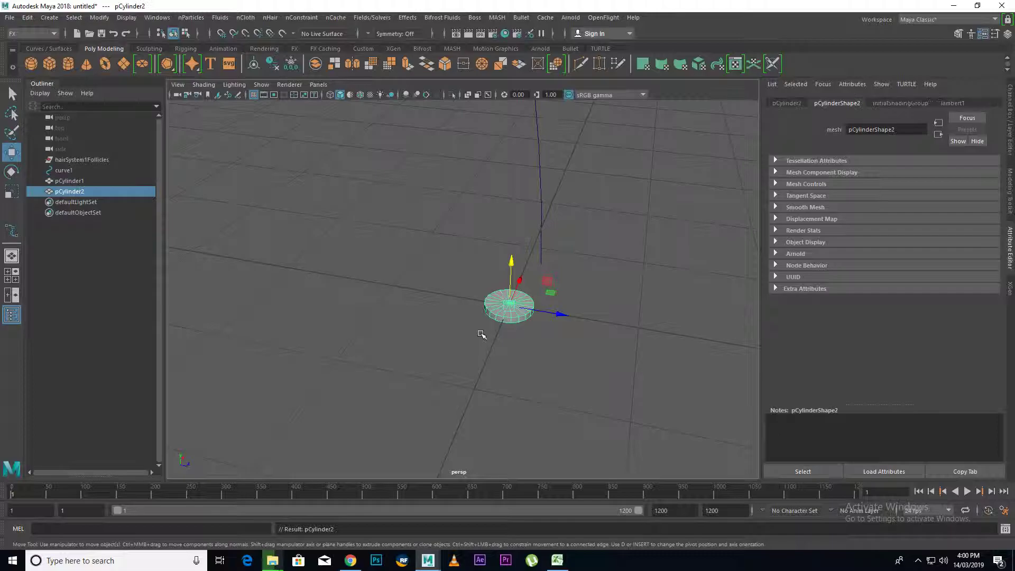
{"action": "mouse_move", "coordinate": [556, 314]}
{"action": "left_mouse_down"}
{"action": "mouse_move", "coordinate": [513, 304]}
{"action": "mouse_move", "coordinate": [556, 324]}
{"action": "left_mouse_up"}
{"action": "scroll", "coordinate": [556, 324], "scroll_direction": "up", "scroll_amount": 1}
{"action": "scroll", "coordinate": [555, 323], "scroll_direction": "up", "scroll_amount": 1}
{"action": "scroll", "coordinate": [465, 338], "scroll_direction": "up", "scroll_amount": 2}
{"action": "mouse_move", "coordinate": [534, 325]}
{"action": "left_mouse_down", "text": "alt"}
{"action": "mouse_move", "coordinate": [512, 279]}
{"action": "mouse_move", "coordinate": [503, 283]}
{"action": "left_mouse_up", "text": "alt"}
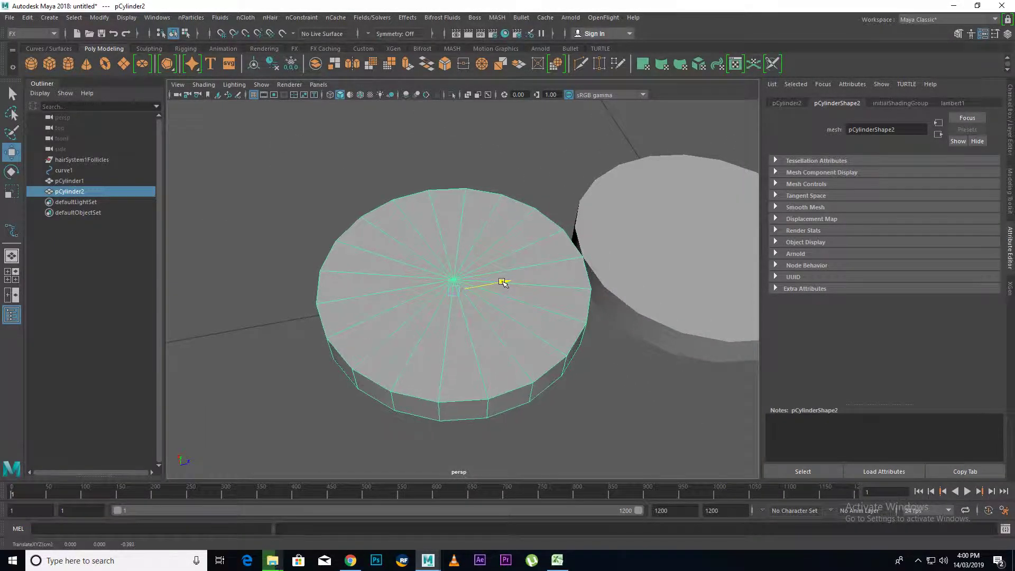
{"action": "scroll", "coordinate": [550, 315], "scroll_direction": "down", "scroll_amount": 3}
Duplicate both discs and move the copies alongside to form a 2×2 cluster of four.
{"action": "mouse_move", "coordinate": [565, 180]}
{"action": "left_mouse_down"}
{"action": "mouse_move", "coordinate": [464, 352]}
{"action": "mouse_move", "coordinate": [560, 222]}
{"action": "left_mouse_up"}
{"action": "left_click_drag", "start_coordinate": [573, 170], "coordinate": [415, 345]}
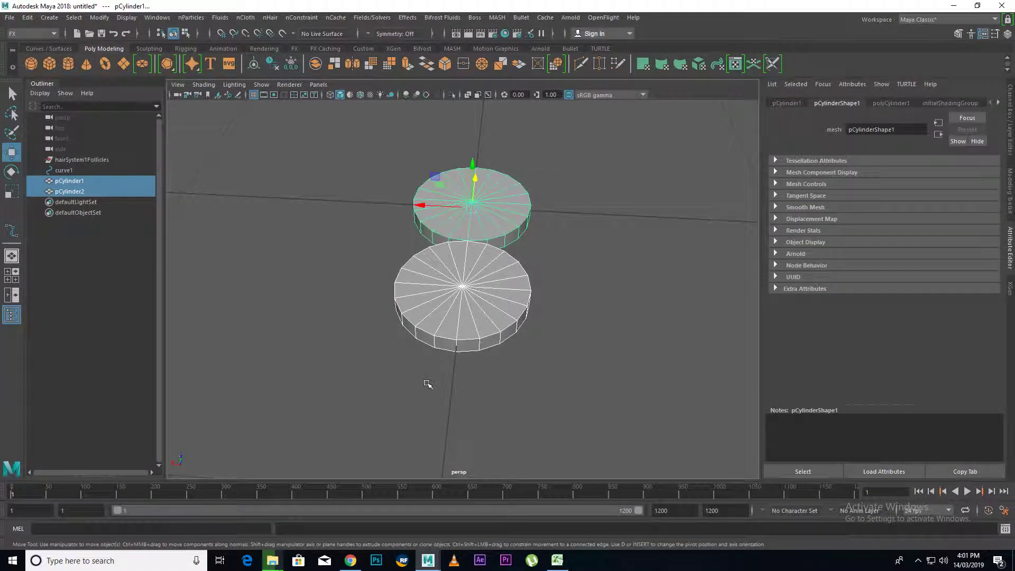
{"action": "key", "text": "ctrl+d"}
{"action": "mouse_move", "coordinate": [428, 212]}
{"action": "left_mouse_down"}
{"action": "mouse_move", "coordinate": [303, 212]}
{"action": "mouse_move", "coordinate": [315, 211]}
{"action": "left_mouse_up"}
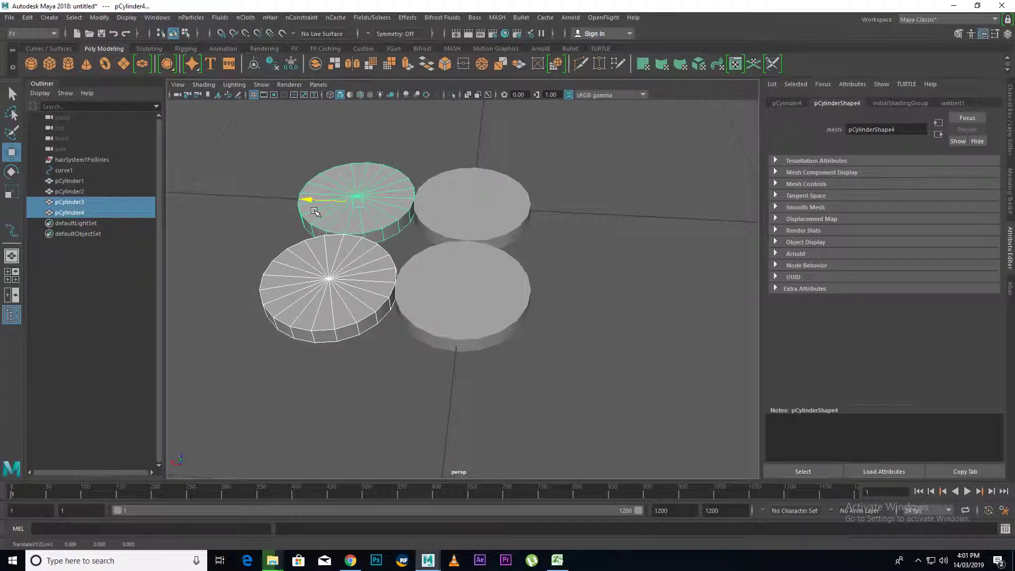
{"action": "left_click", "coordinate": [671, 281]}
{"action": "left_click_drag", "start_coordinate": [671, 281], "coordinate": [545, 300], "text": "alt"}
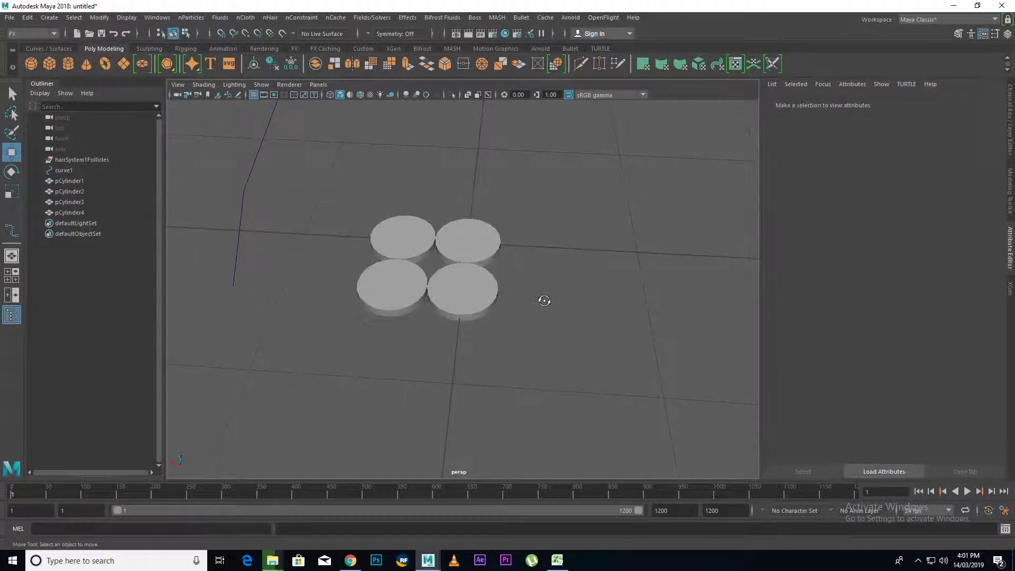
{"action": "left_click_drag", "start_coordinate": [526, 192], "coordinate": [329, 413]}
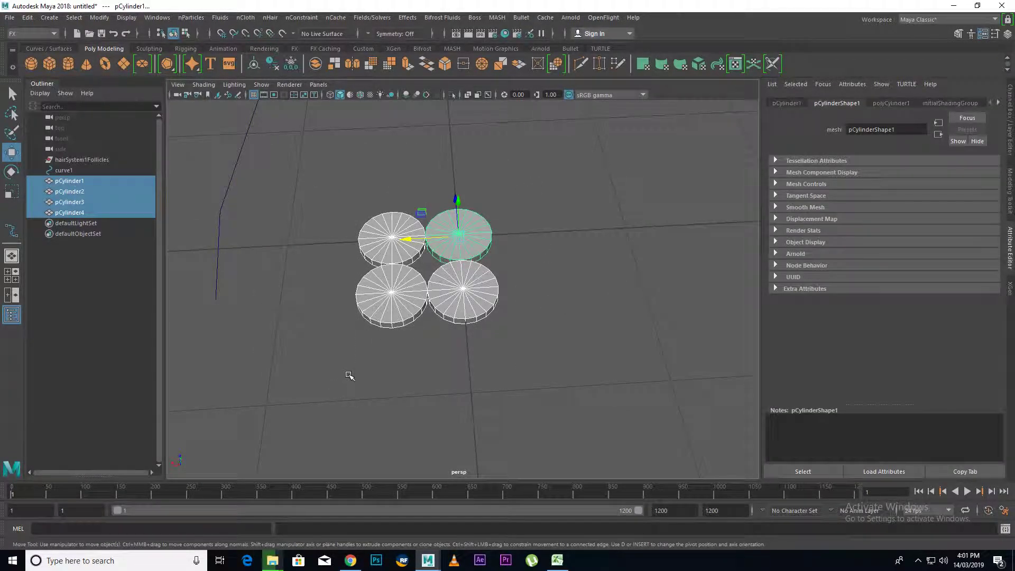
Combine the four discs into pCylinder5 and curve-snap it onto curve1's lower end.
{"action": "right_click_drag", "start_coordinate": [448, 289], "coordinate": [415, 485]}
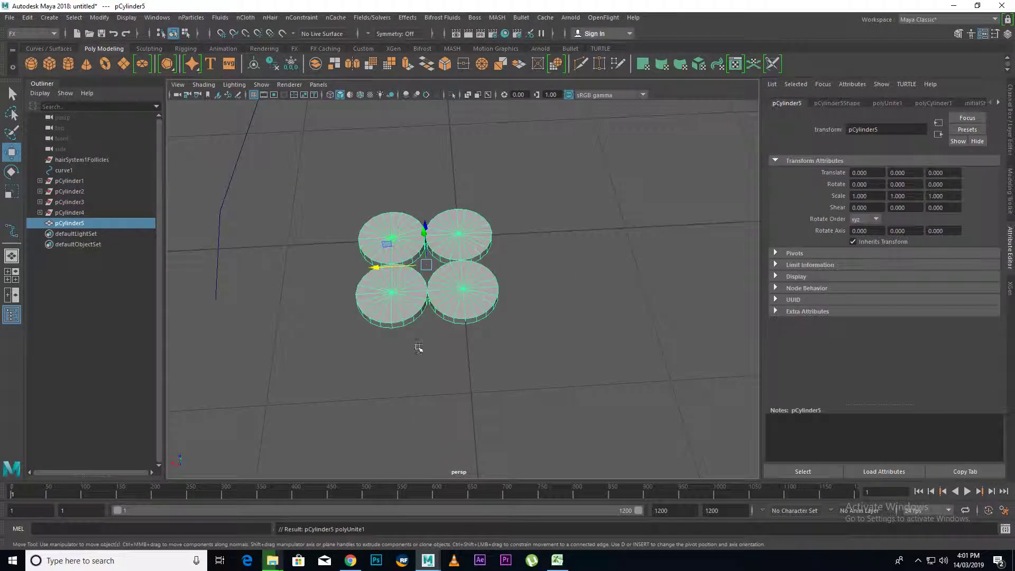
{"action": "mouse_move", "coordinate": [429, 266]}
{"action": "left_mouse_down"}
{"action": "mouse_move", "coordinate": [324, 335]}
{"action": "mouse_move", "coordinate": [453, 322]}
{"action": "mouse_move", "coordinate": [413, 318]}
{"action": "left_mouse_up"}
{"action": "left_click", "coordinate": [503, 194]}
{"action": "mouse_move", "coordinate": [502, 193]}
{"action": "middle_mouse_down", "text": "alt"}
{"action": "mouse_move", "coordinate": [464, 261]}
{"action": "mouse_move", "coordinate": [453, 310]}
{"action": "mouse_move", "coordinate": [446, 234]}
{"action": "mouse_move", "coordinate": [456, 243]}
{"action": "middle_mouse_up", "text": "alt"}
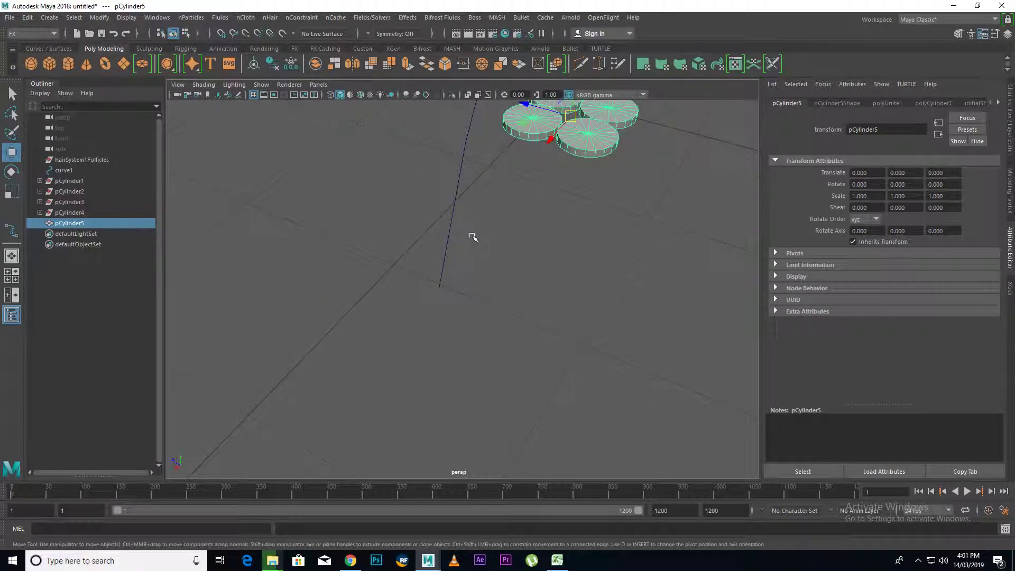
{"action": "key", "text": "c"}
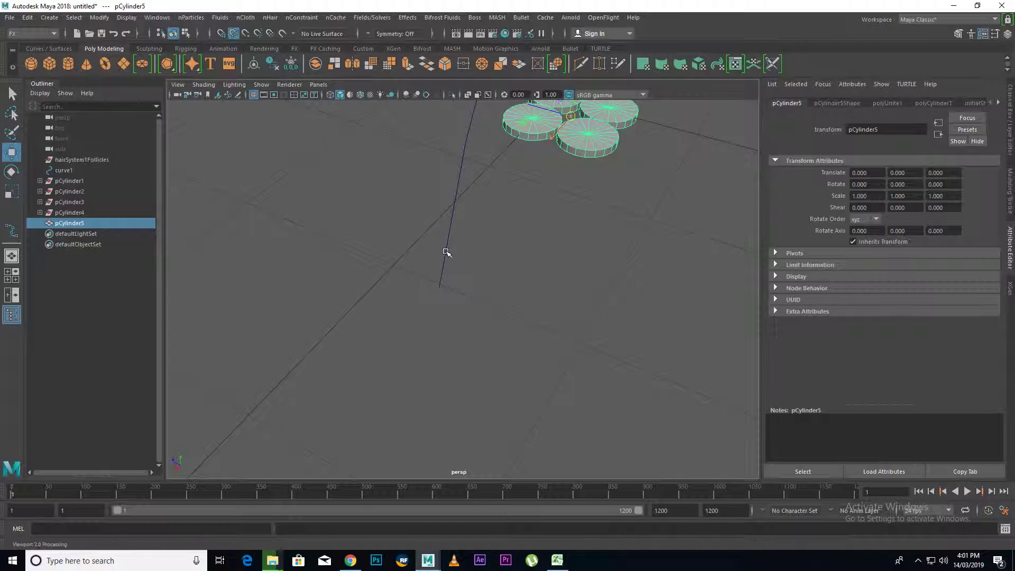
{"action": "middle_click_drag", "start_coordinate": [446, 252], "coordinate": [408, 362]}
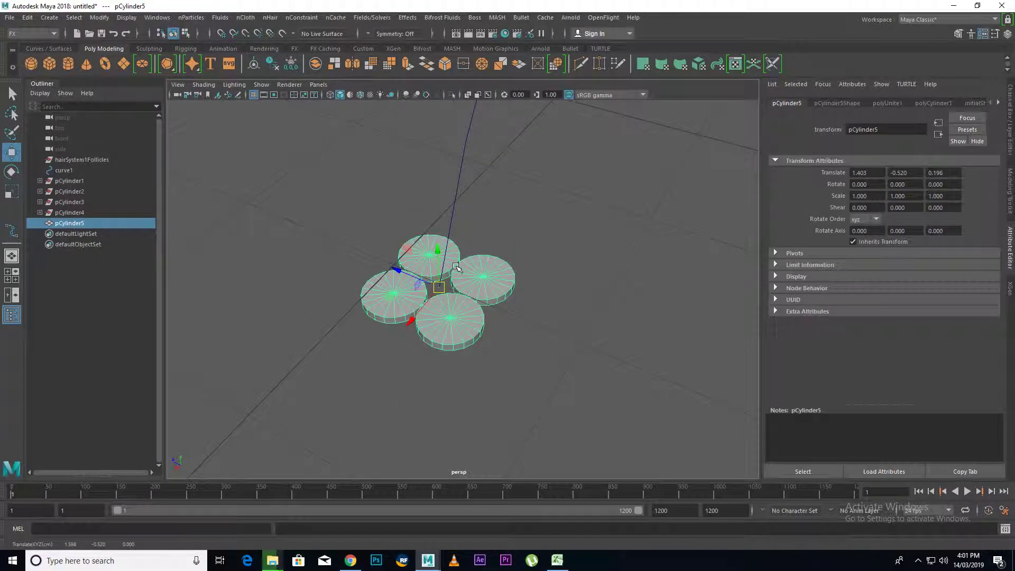
Select the discs' top-cap vertices and convert the selection to faces.
{"action": "scroll", "coordinate": [455, 264], "scroll_direction": "up", "scroll_amount": 1}
{"action": "scroll", "coordinate": [450, 261], "scroll_direction": "up", "scroll_amount": 1}
{"action": "scroll", "coordinate": [442, 256], "scroll_direction": "up", "scroll_amount": 2}
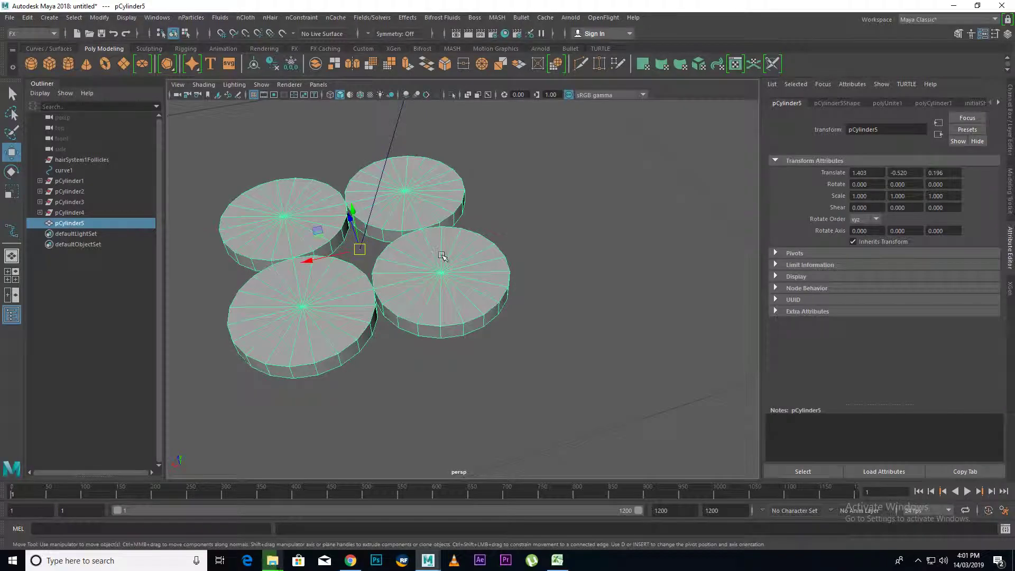
{"action": "right_click", "coordinate": [440, 262]}
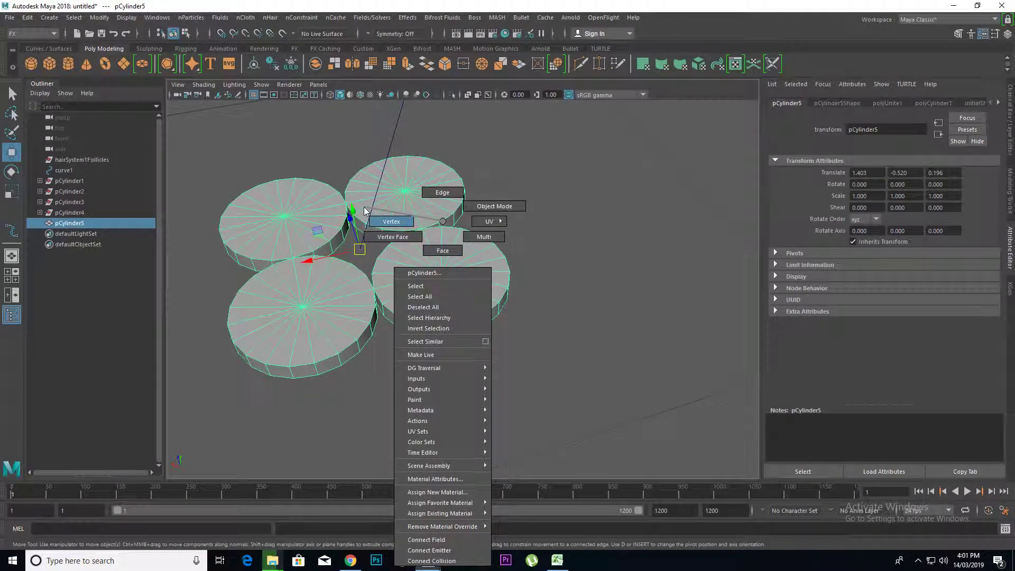
{"action": "left_click", "coordinate": [400, 221]}
{"action": "left_click", "coordinate": [410, 184]}
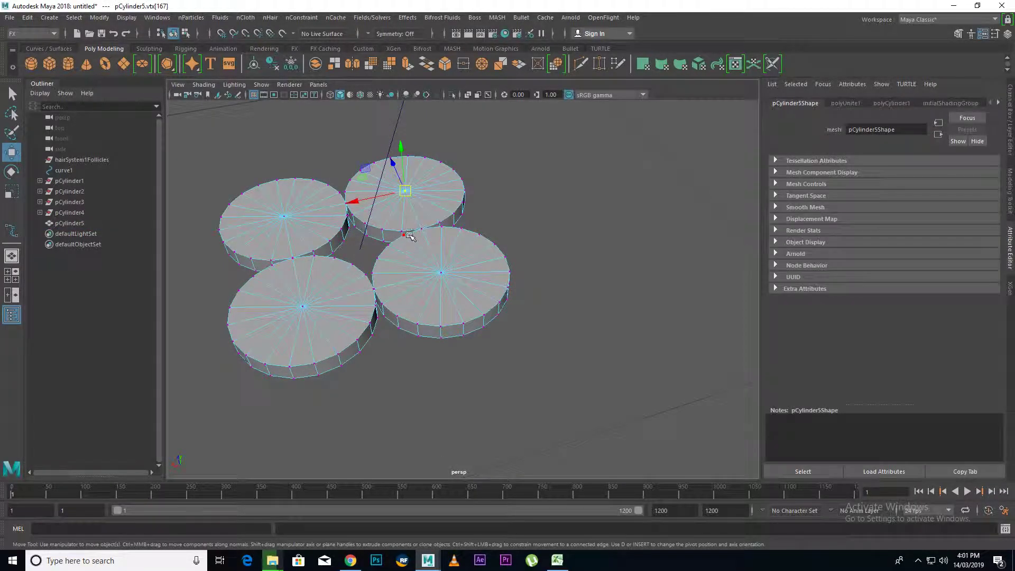
{"action": "left_click", "coordinate": [288, 217]}
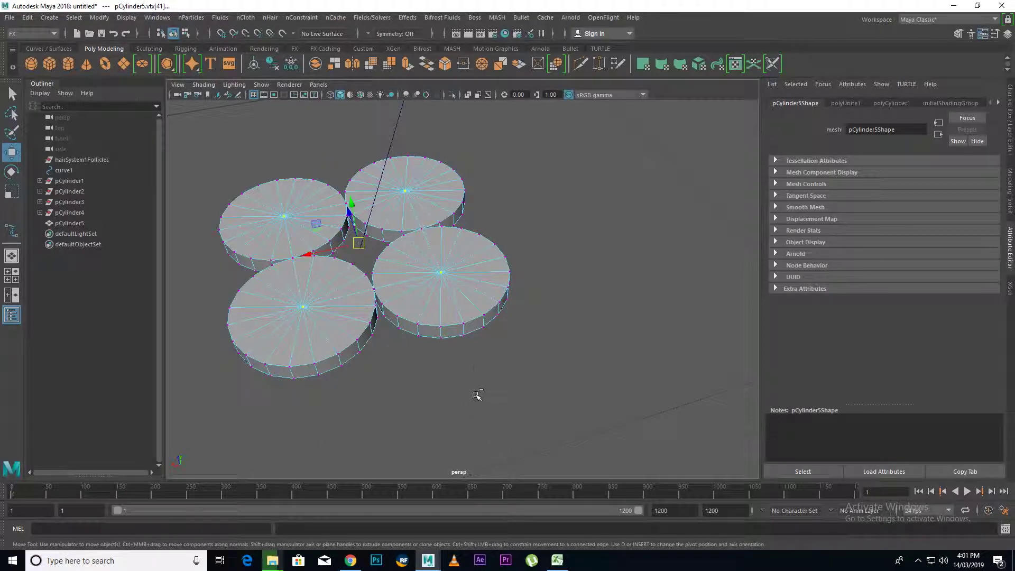
{"action": "right_click_drag", "start_coordinate": [425, 303], "coordinate": [424, 329], "text": "shift"}
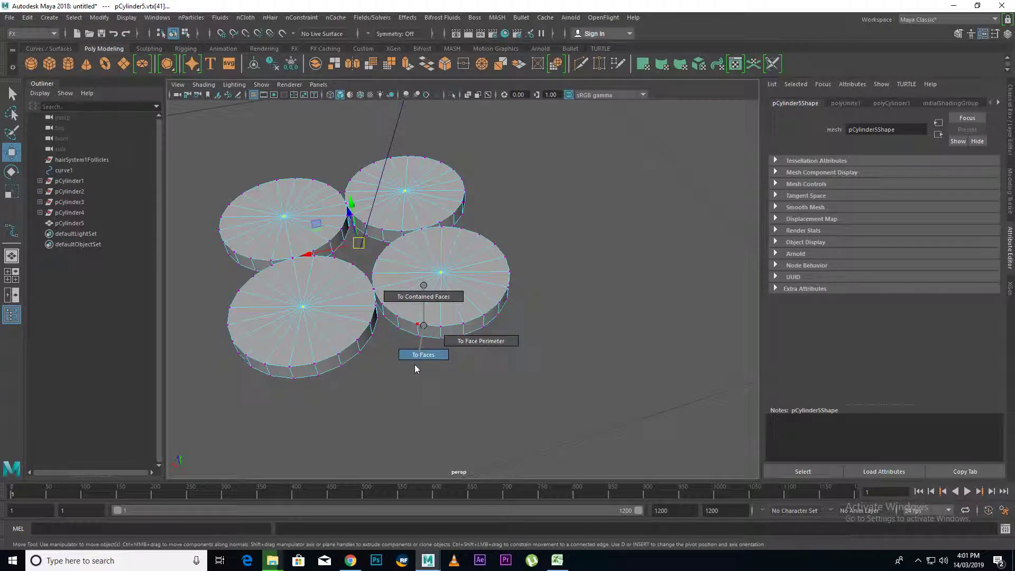
{"action": "right_click_drag", "start_coordinate": [415, 364], "coordinate": [413, 368], "text": "shift"}
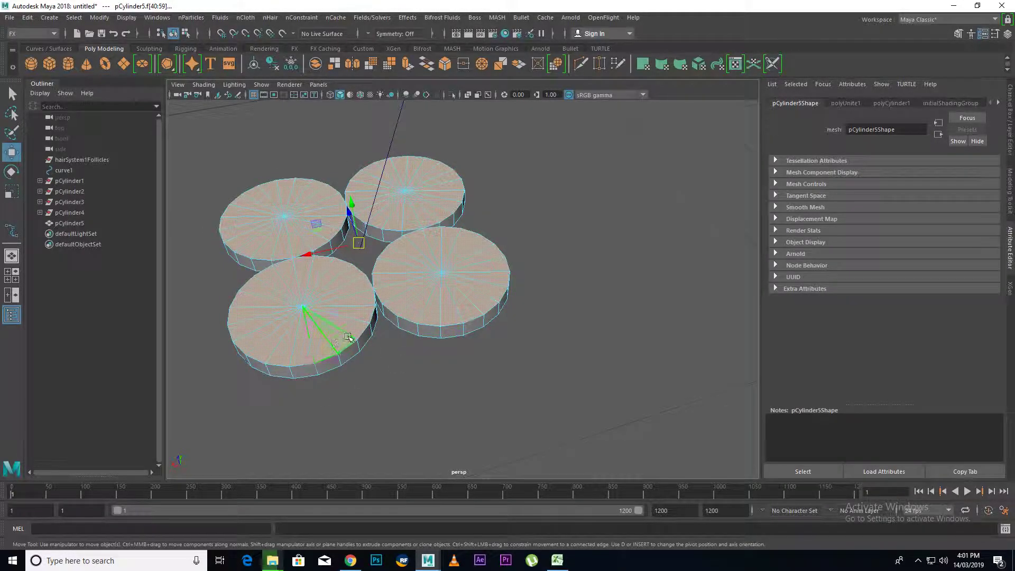
Add curve1 to the selection, extrude the faces along it, and show the Channel Box.
{"action": "scroll", "coordinate": [349, 337], "scroll_direction": "down", "scroll_amount": 3}
{"action": "left_click_drag", "start_coordinate": [489, 311], "coordinate": [465, 245], "text": "alt"}
{"action": "left_click_drag", "start_coordinate": [482, 166], "coordinate": [368, 168]}
{"action": "left_click_drag", "start_coordinate": [419, 243], "coordinate": [467, 272], "text": "alt"}
{"action": "right_click_drag", "start_coordinate": [496, 202], "coordinate": [492, 233], "text": "shift"}
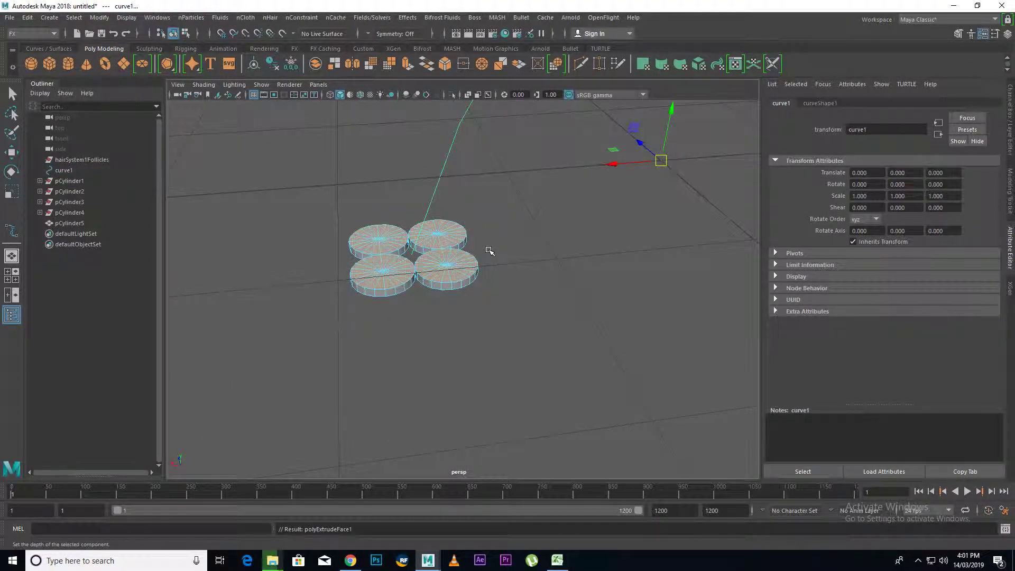
{"action": "left_click_drag", "start_coordinate": [519, 267], "coordinate": [476, 242], "text": "alt"}
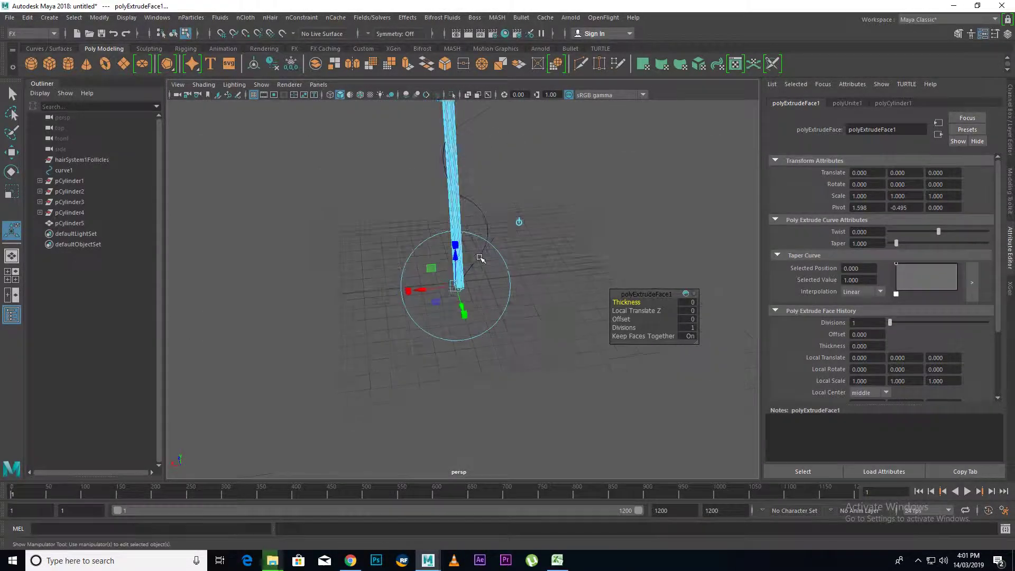
{"action": "scroll", "coordinate": [475, 242], "scroll_direction": "up", "scroll_amount": 3}
{"action": "scroll", "coordinate": [476, 241], "scroll_direction": "up", "scroll_amount": 3}
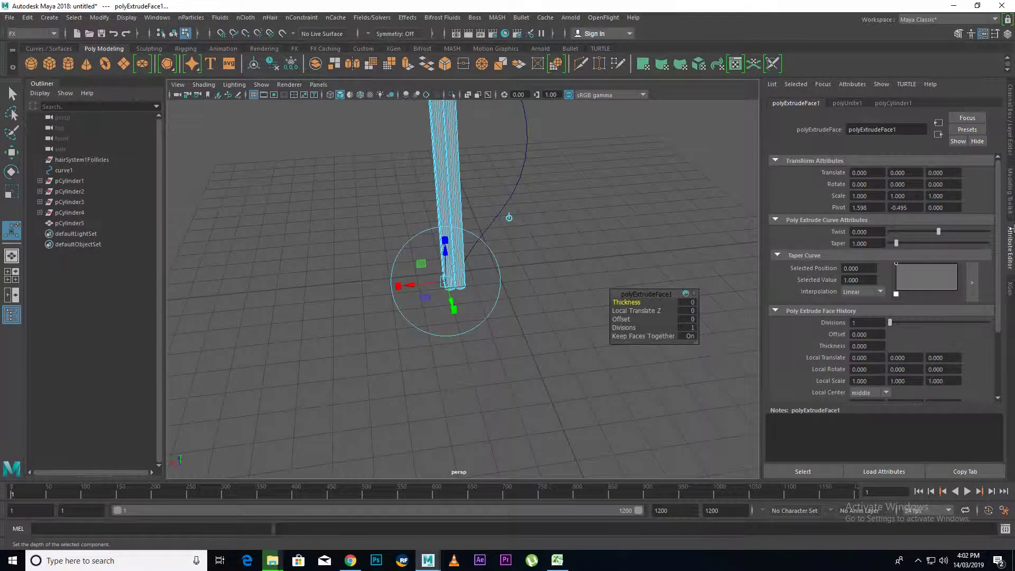
{"action": "left_click", "coordinate": [1011, 129]}
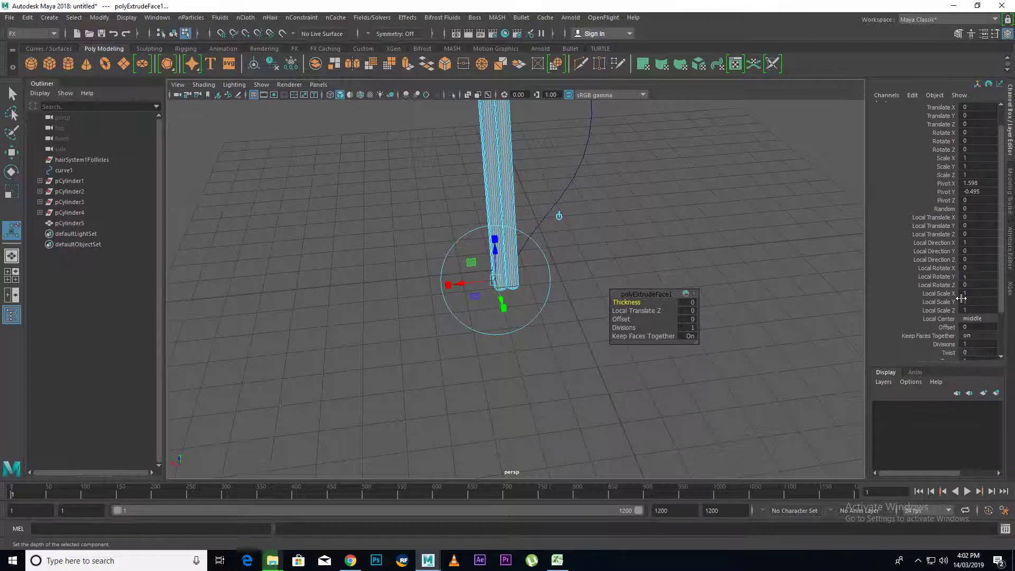
Set polyExtrudeFace1 Divisions to 100 and orbit to inspect the smooth S-shaped strands.
{"action": "scroll", "coordinate": [963, 297], "scroll_direction": "down", "scroll_amount": 3}
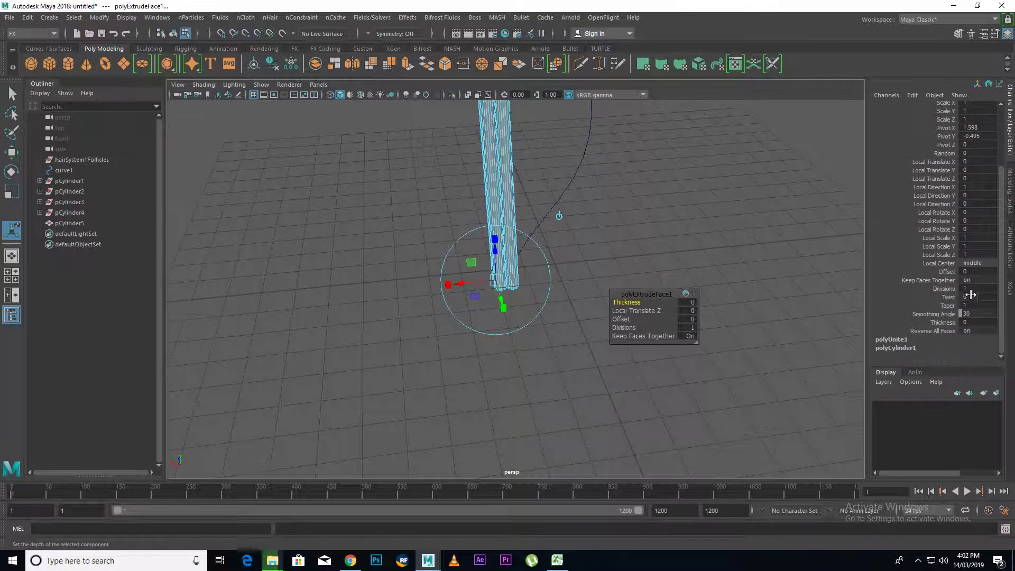
{"action": "double_click", "coordinate": [978, 289]}
{"action": "type", "text": "00"}
{"action": "key", "text": "Return"}
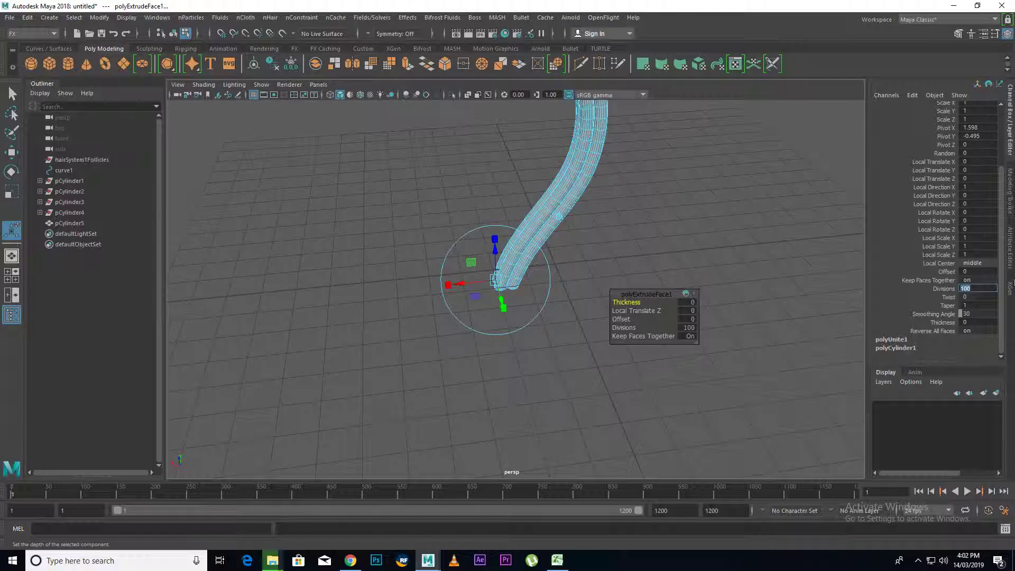
{"action": "left_click_drag", "start_coordinate": [560, 159], "coordinate": [576, 157], "text": "alt"}
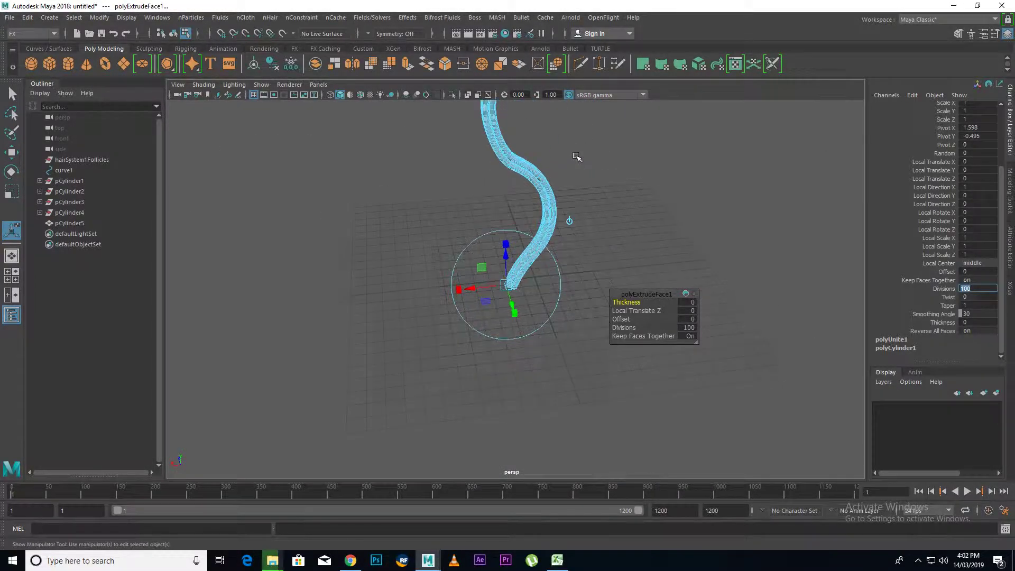
{"action": "right_click_drag", "start_coordinate": [576, 157], "coordinate": [618, 252], "text": "alt"}
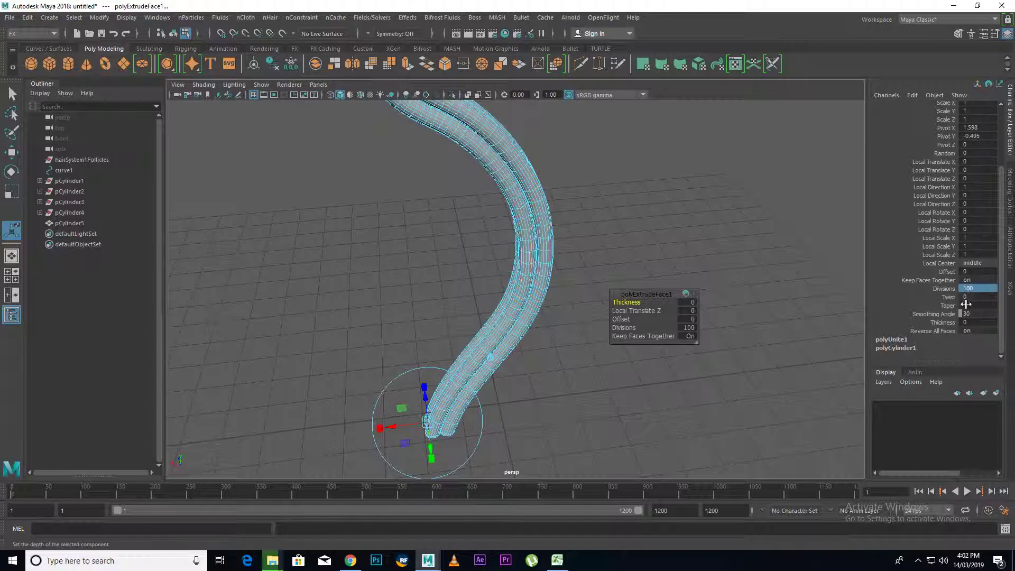
{"action": "left_click", "coordinate": [968, 297]}
{"action": "type", "text": "1500"}
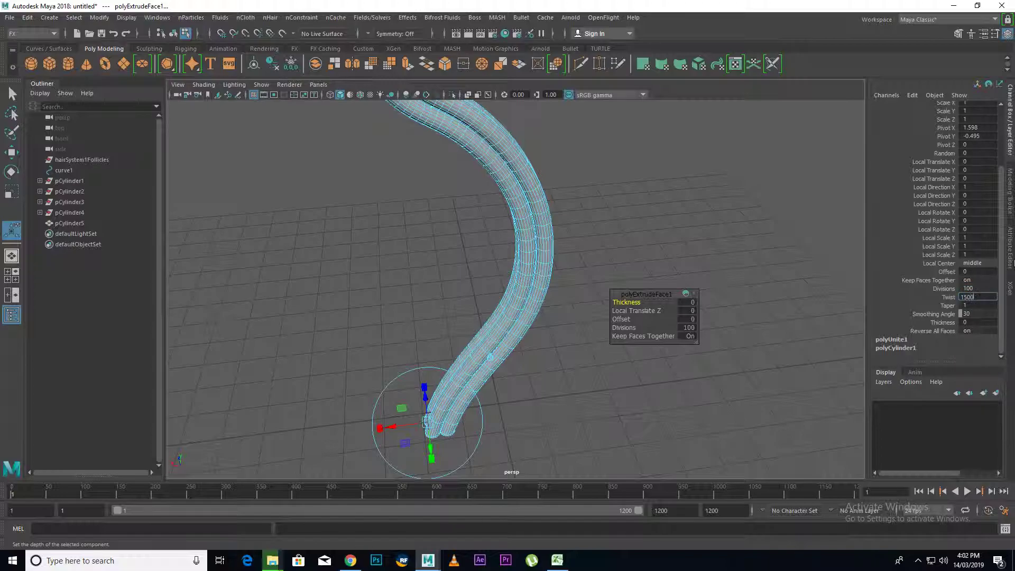
{"action": "type", "text": "2000"}
Raise Twist from 1500 to 2000 and Divisions to 150, then deselect in object mode.
{"action": "key", "text": "Return"}
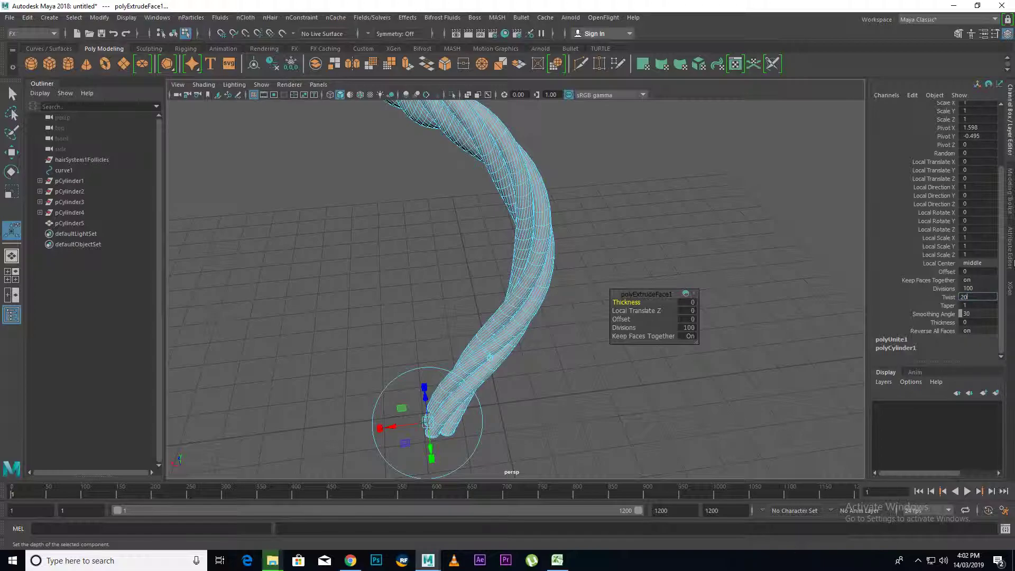
{"action": "key", "text": "Return"}
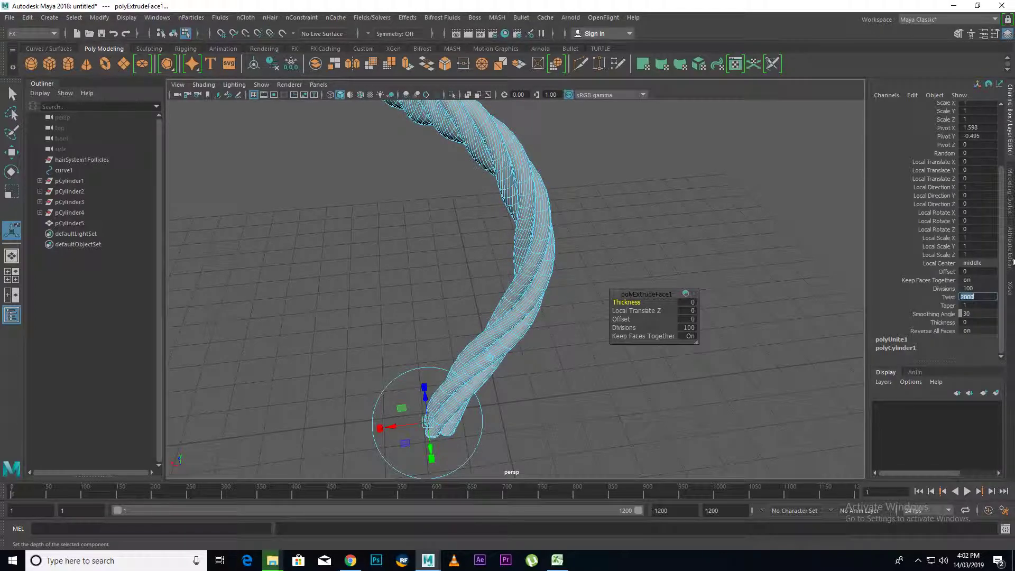
{"action": "double_click", "coordinate": [977, 289]}
{"action": "type", "text": "150"}
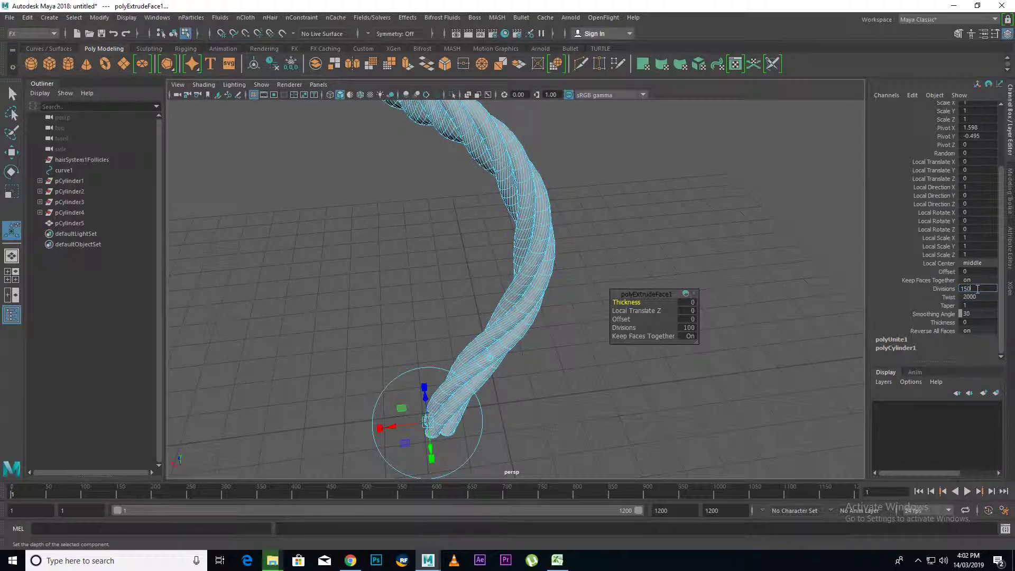
{"action": "key", "text": "Return"}
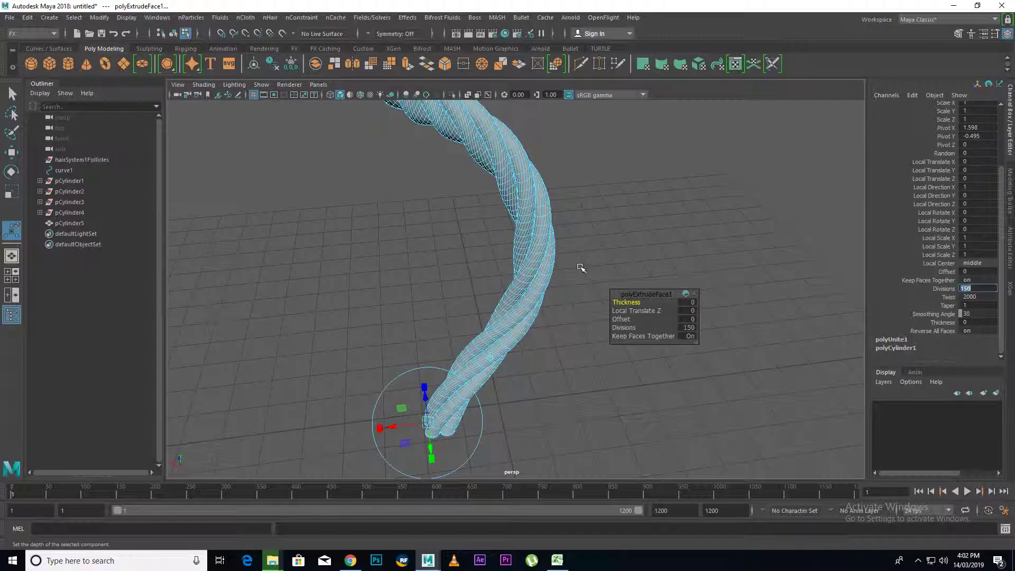
{"action": "right_click_drag", "start_coordinate": [545, 269], "coordinate": [757, 120]}
{"action": "key", "text": "q"}
{"action": "left_click", "coordinate": [669, 272]}
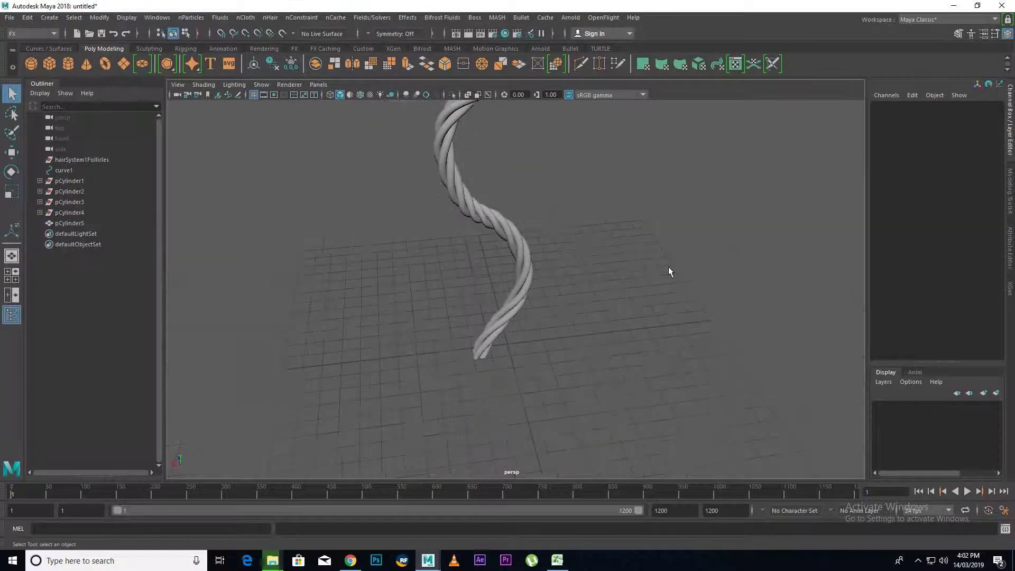